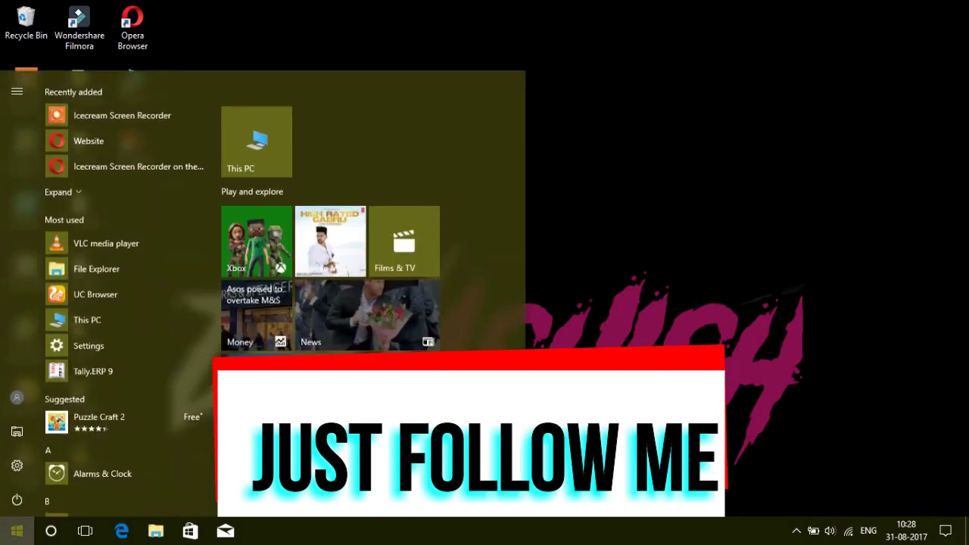
Step: Open the Personalization background settings and review the background type and picture fit options
left_click(11, 467)
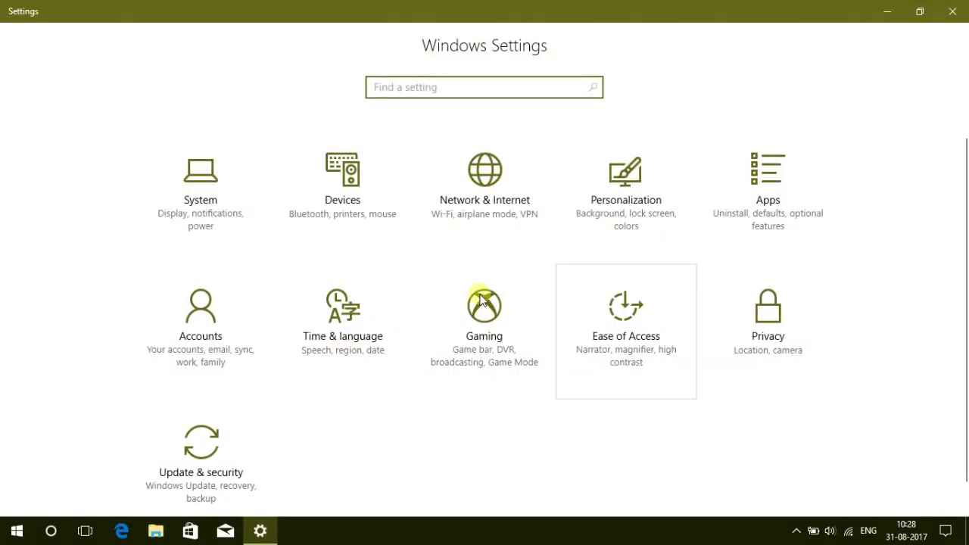
left_click(629, 195)
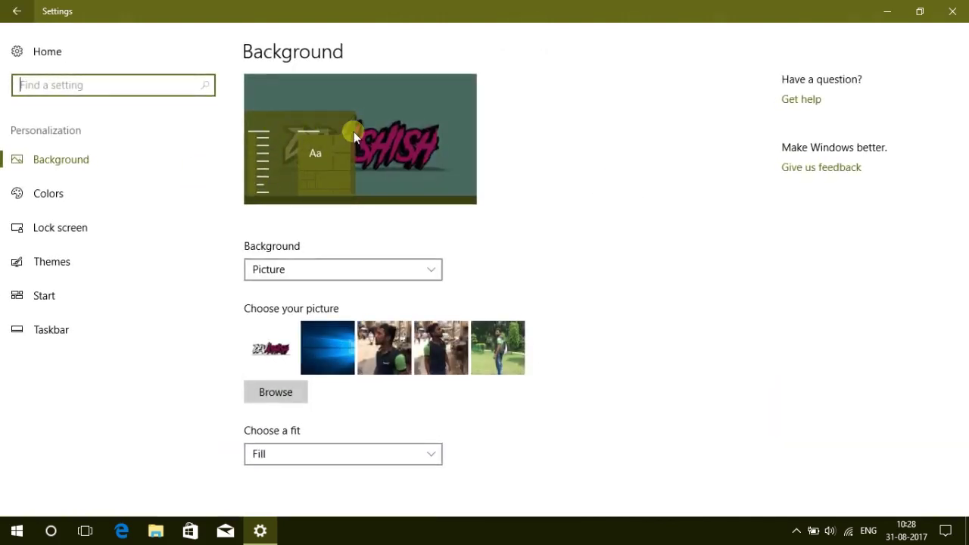
left_click(330, 268)
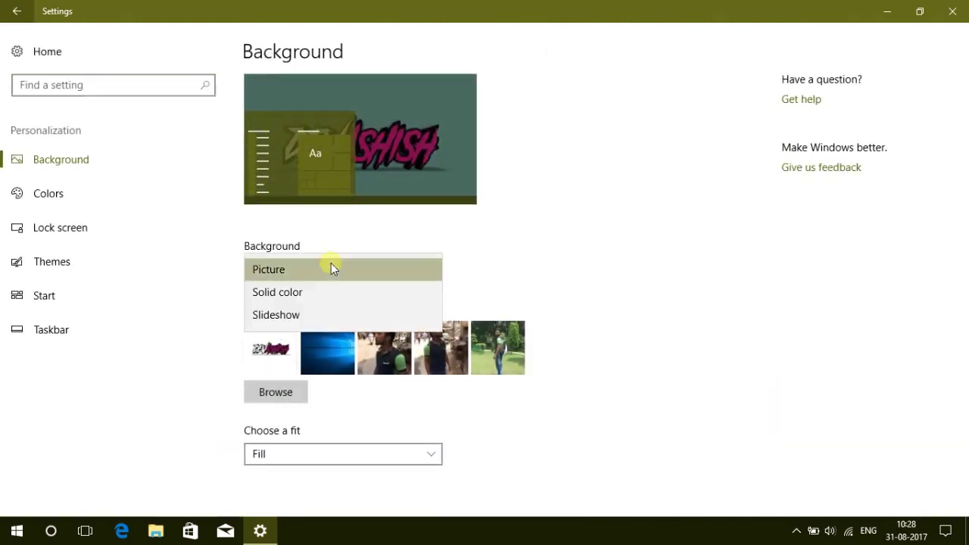
left_click(331, 269)
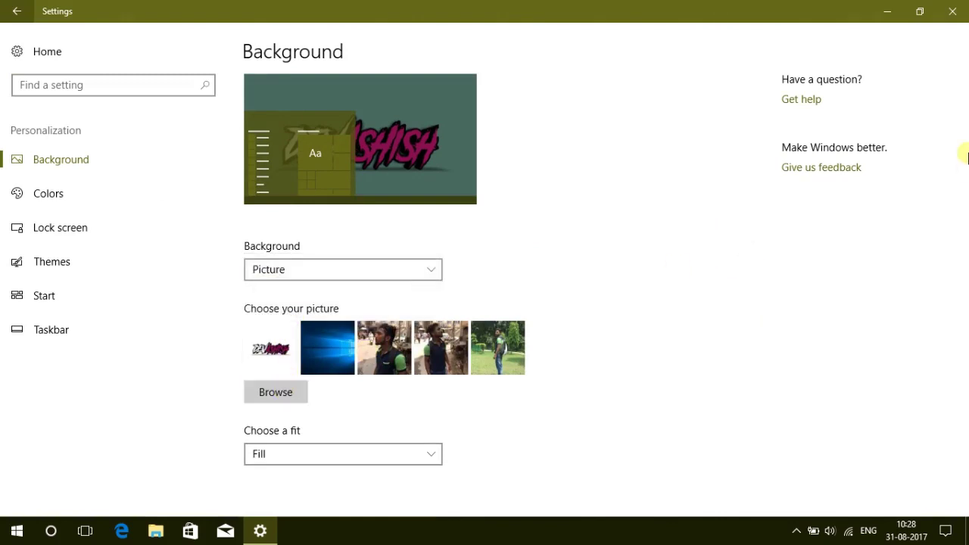
left_click(340, 452)
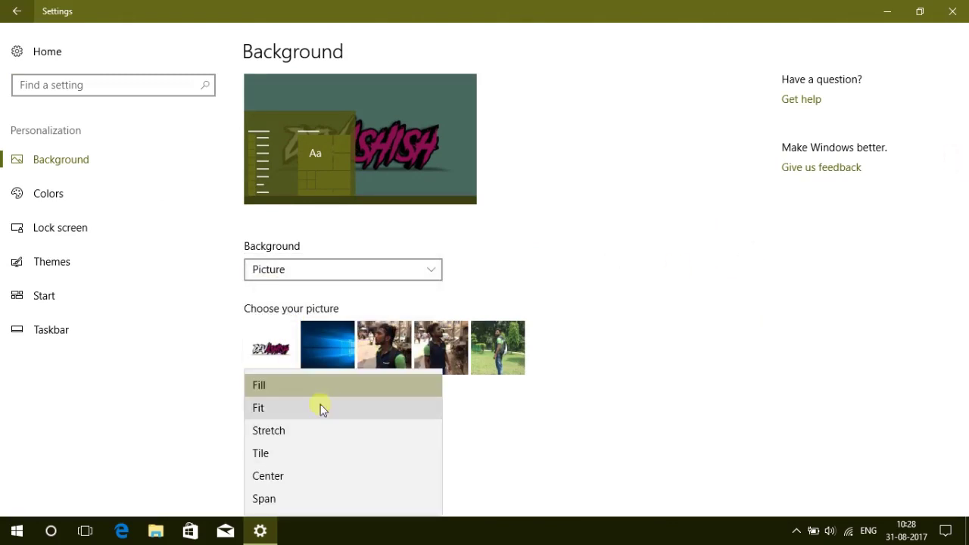
left_click(160, 416)
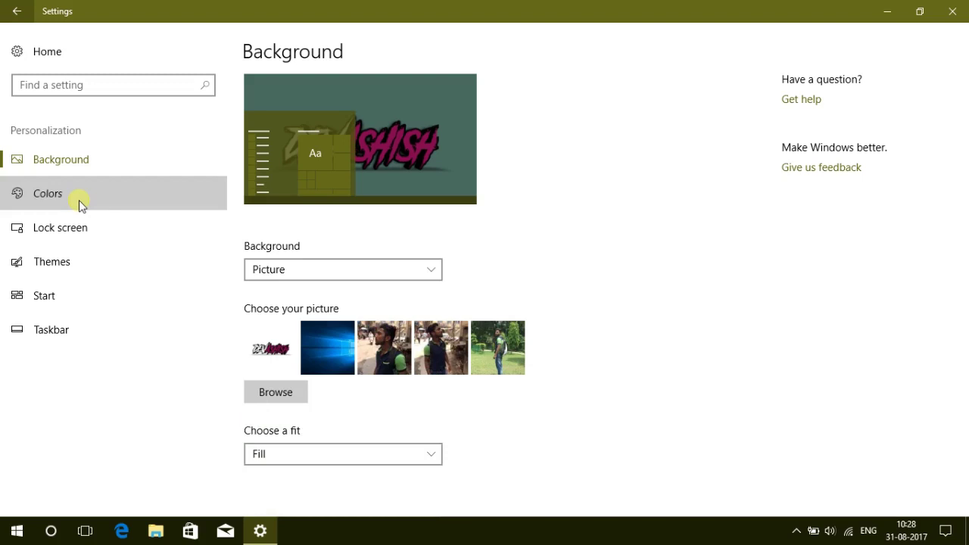
Step: Set the accent color to be picked automatically from the background, and check it on the Start menu and desktop
left_click(106, 203)
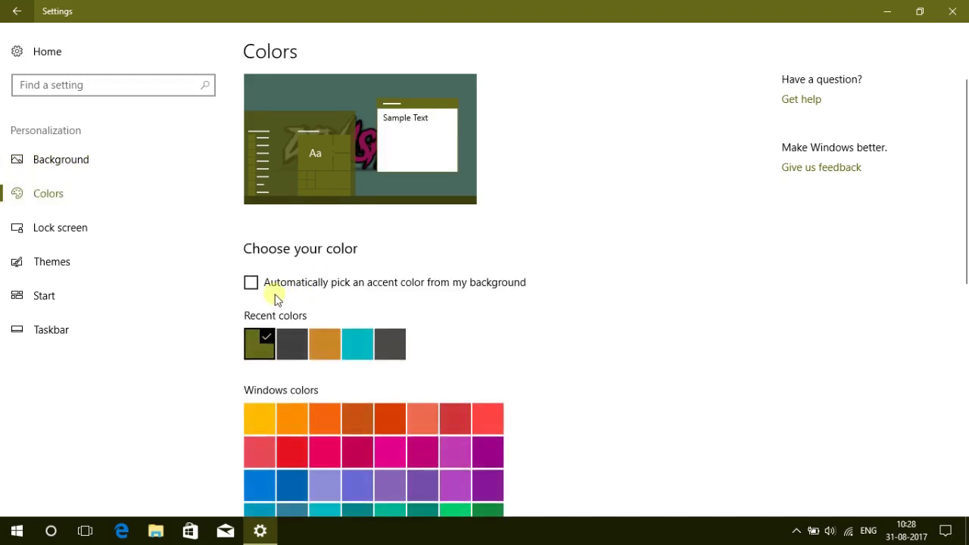
left_click(252, 283)
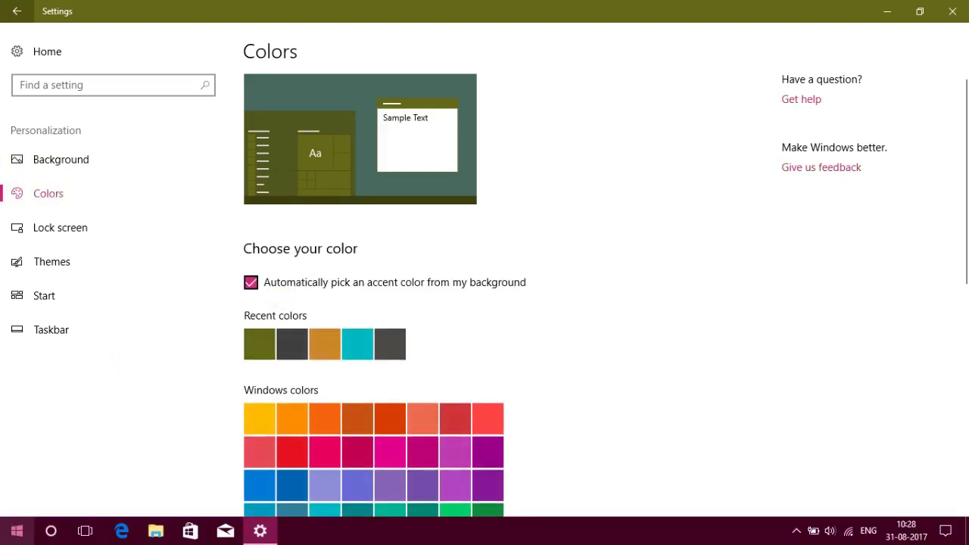
left_click(17, 531)
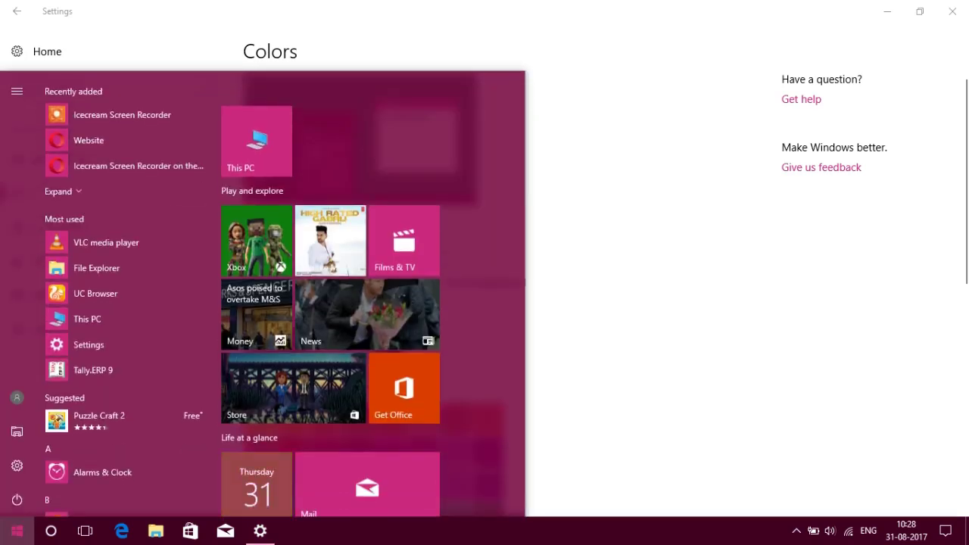
left_click(16, 531)
left_click(887, 10)
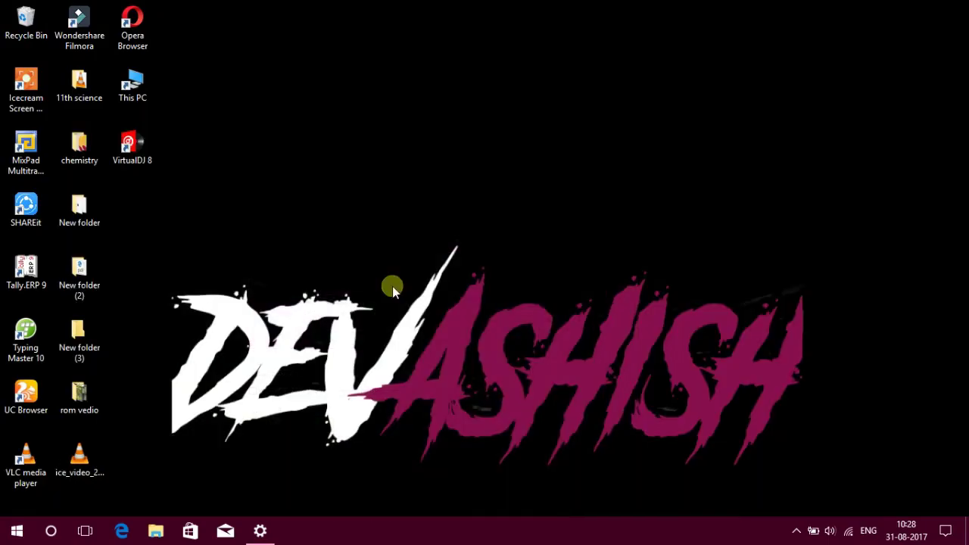
left_click(261, 531)
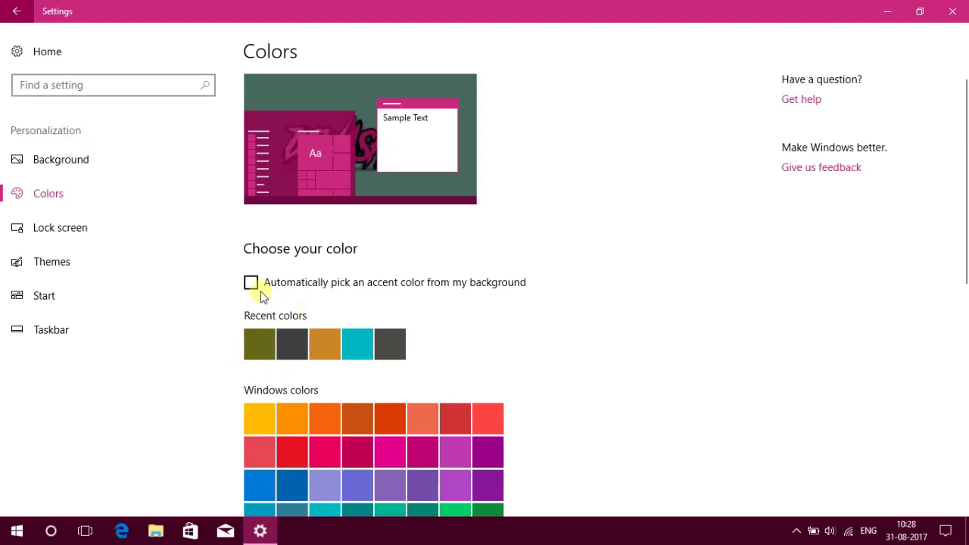
Step: Choose Pale moss from the Windows colors as the accent color and check it on the Start menu and desktop
left_click_drag(962, 195, 964, 322)
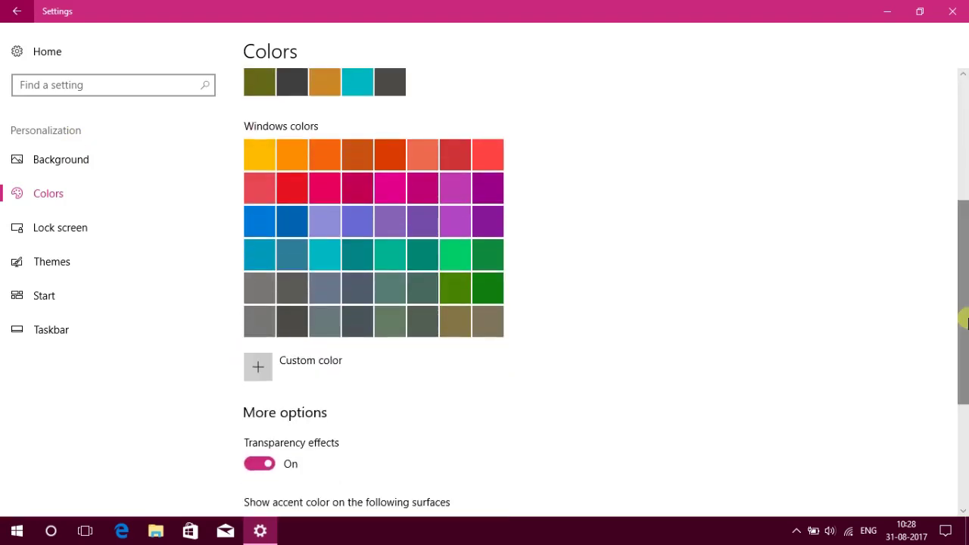
left_click(385, 289)
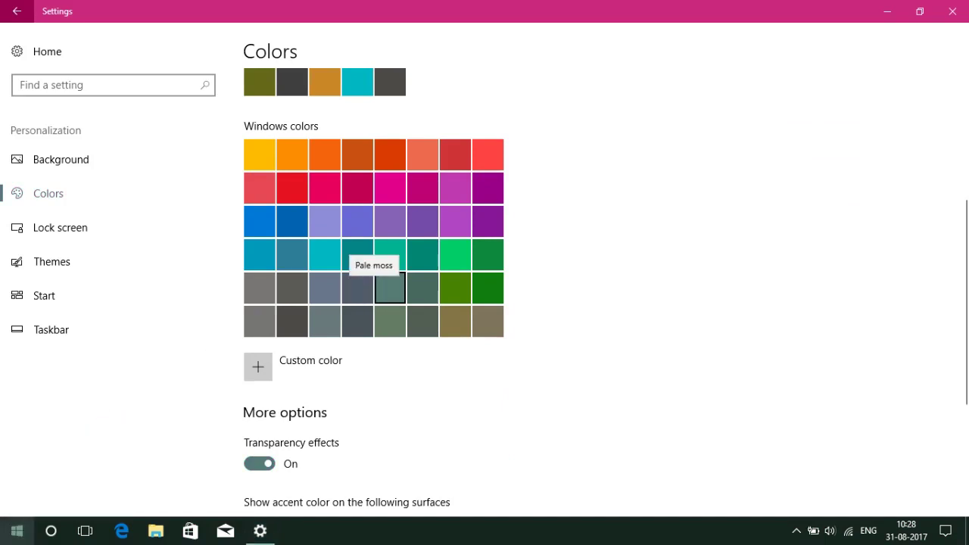
left_click(17, 529)
left_click(17, 530)
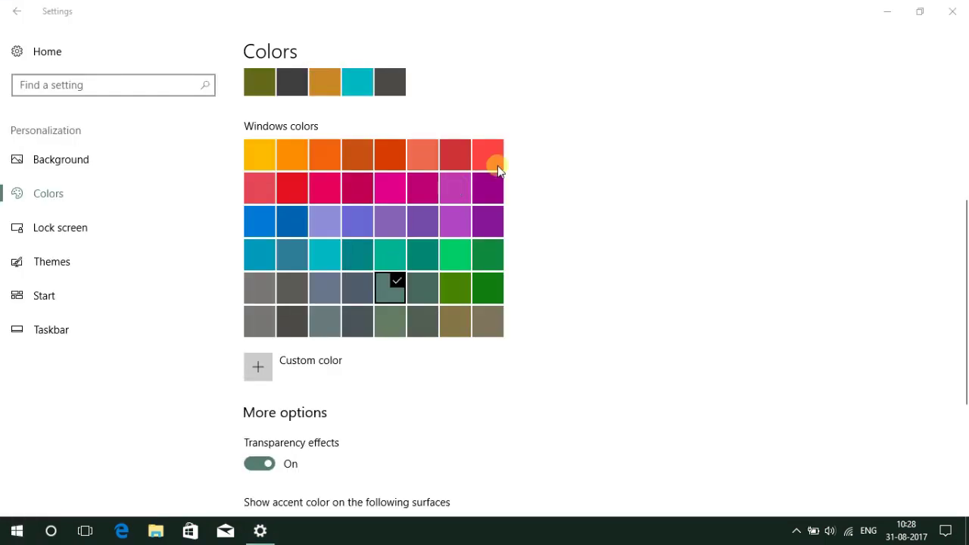
left_click(887, 11)
left_click(267, 533)
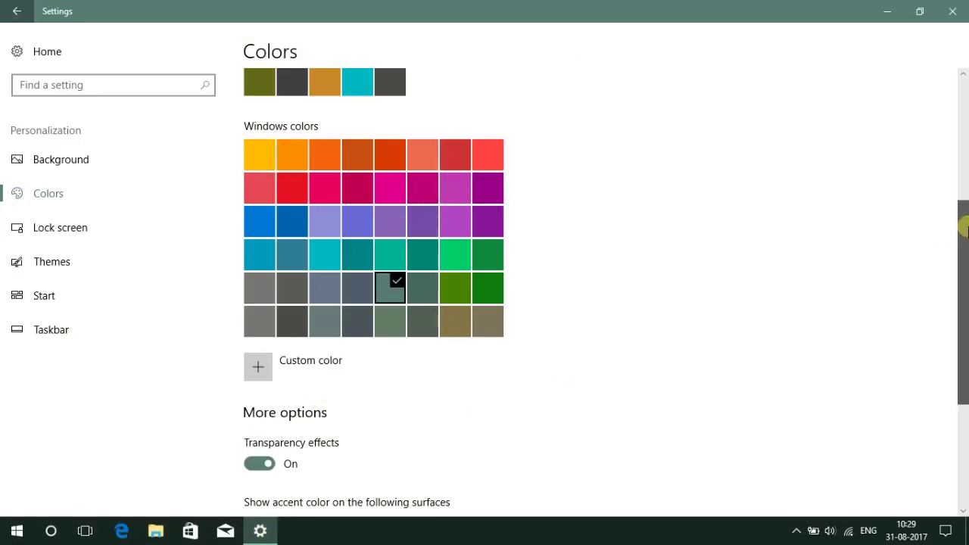
Step: Turn off transparency effects and check how the Start menu looks
scroll(946, 261, "down", 3)
left_click(261, 243)
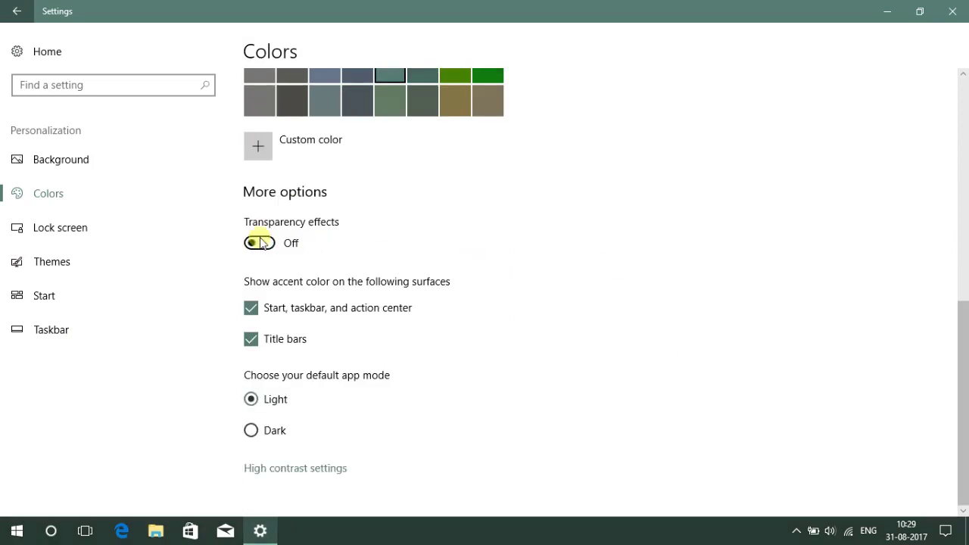
left_click(17, 531)
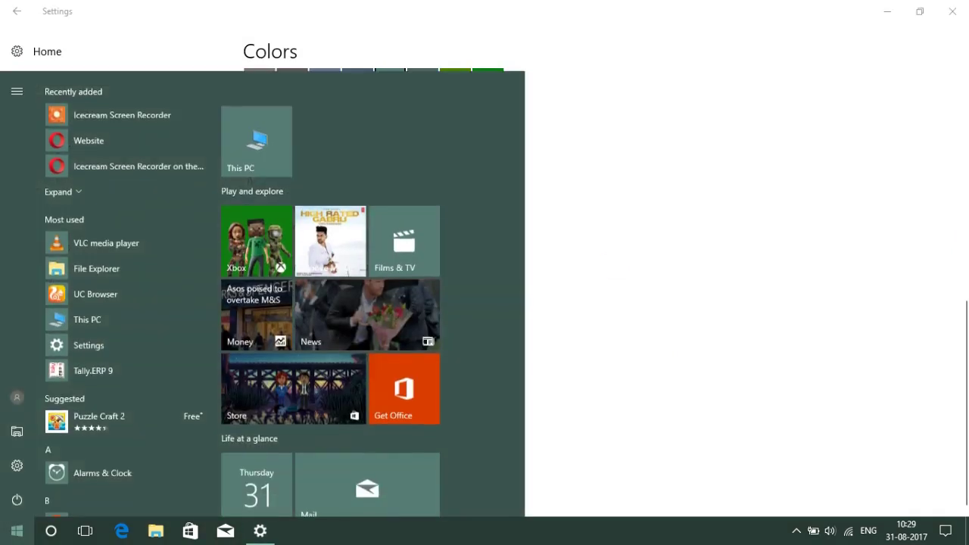
key("Escape")
Step: Remove the accent color from Start, taskbar, action center and title bars, and check the desktop
left_click(250, 307)
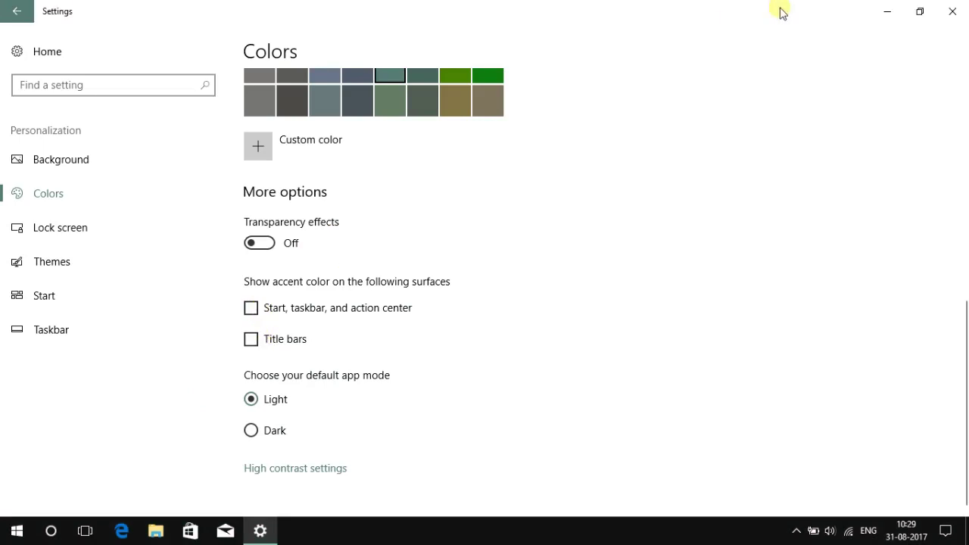
left_click(887, 11)
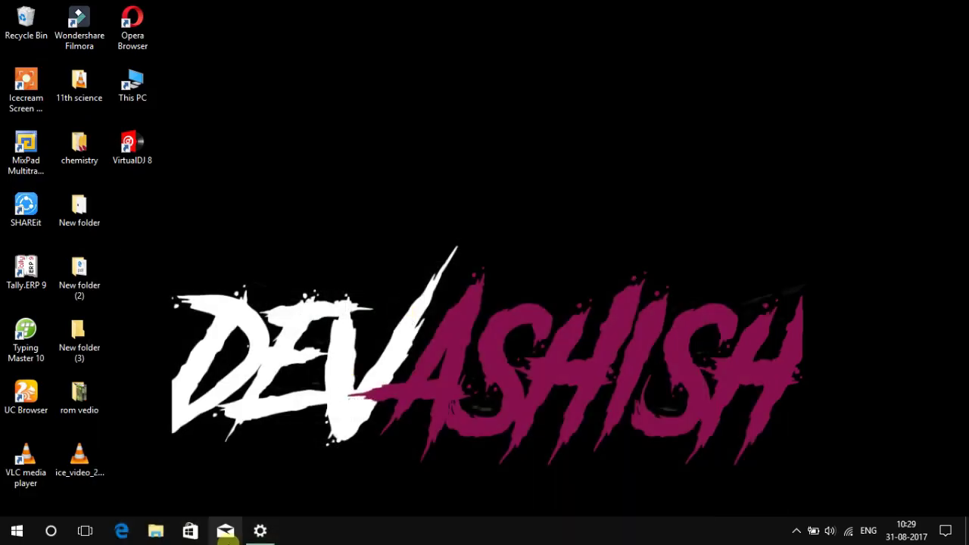
left_click(261, 533)
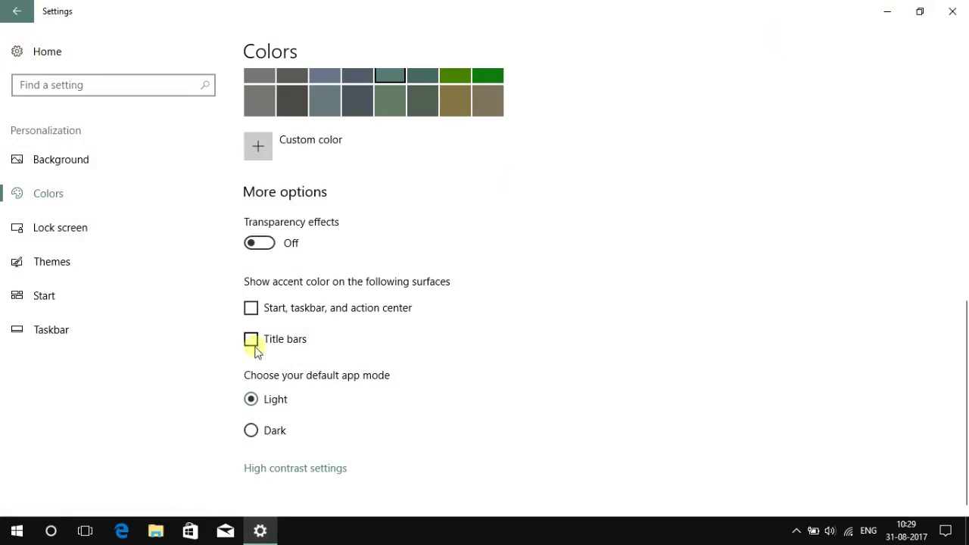
Step: Turn transparency effects on and set the default app mode to Dark
left_click(262, 245)
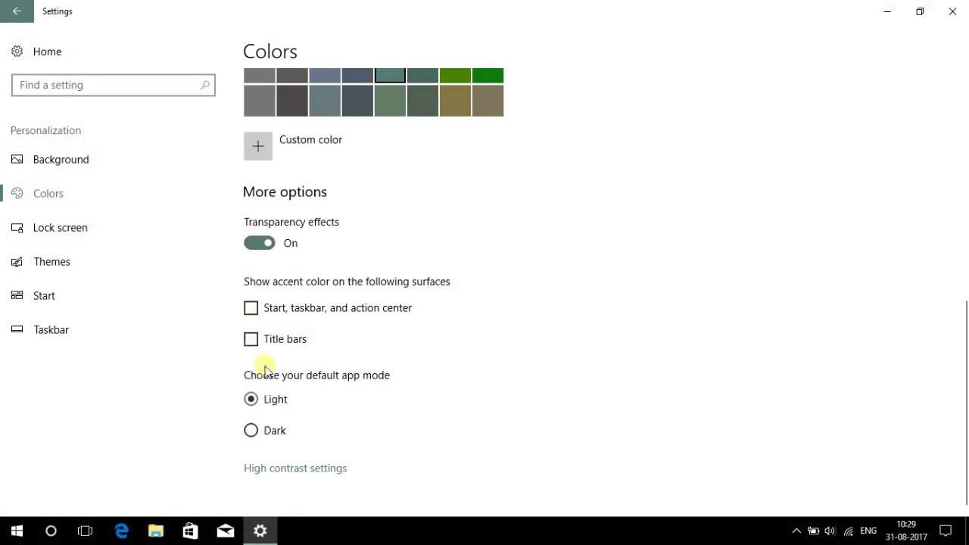
left_click(251, 431)
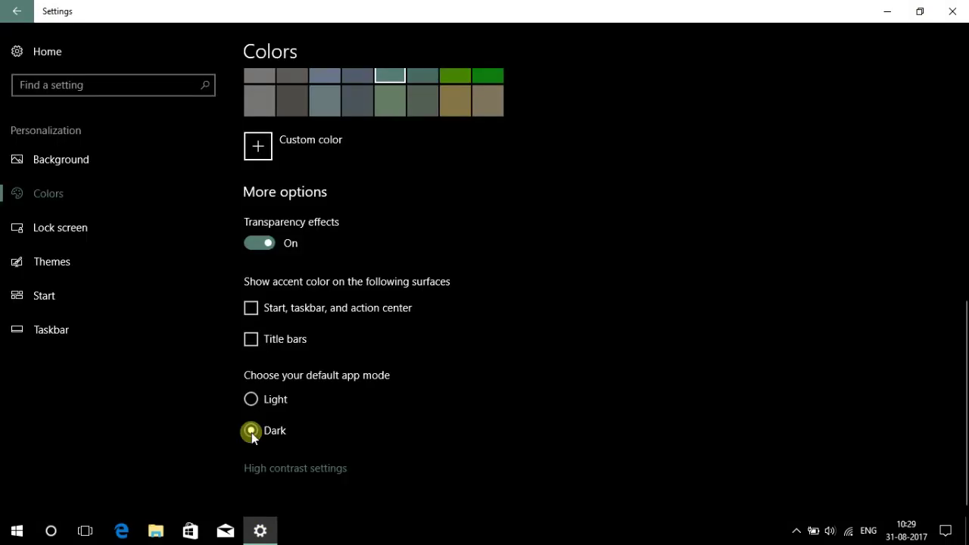
Step: Set the lock screen background to Picture and choose the second of the offered pictures
left_click(98, 238)
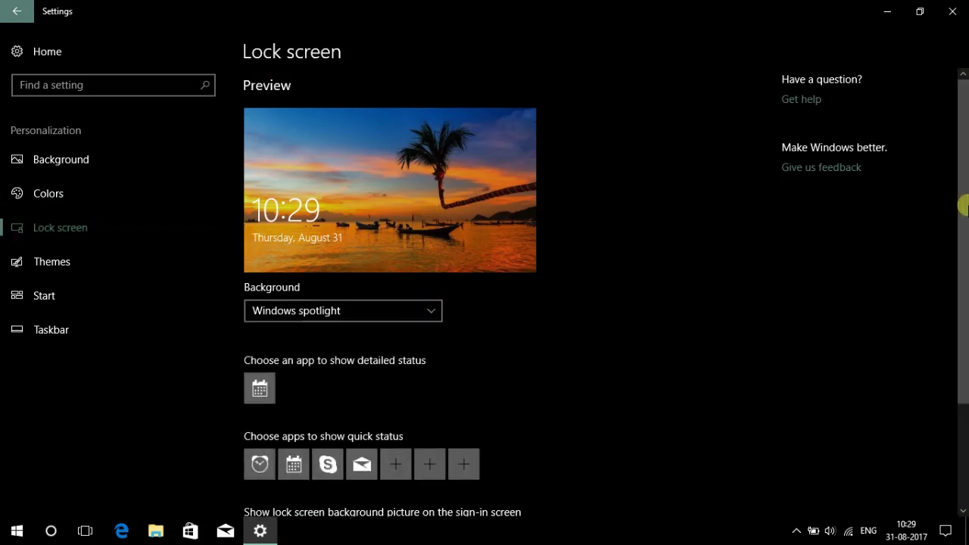
scroll(963, 207, "down", 3)
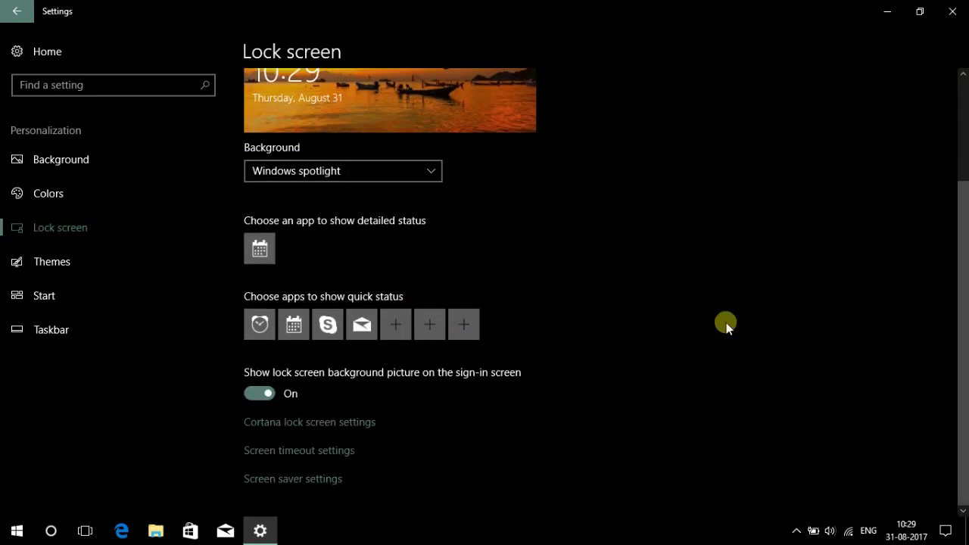
scroll(962, 324, "up", 3)
left_click(353, 312)
left_click(326, 326)
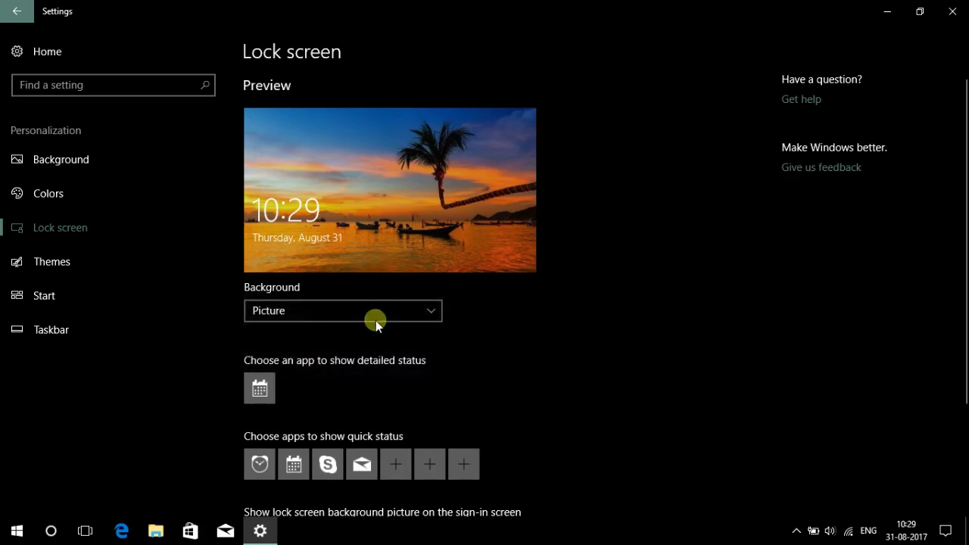
left_click(325, 382)
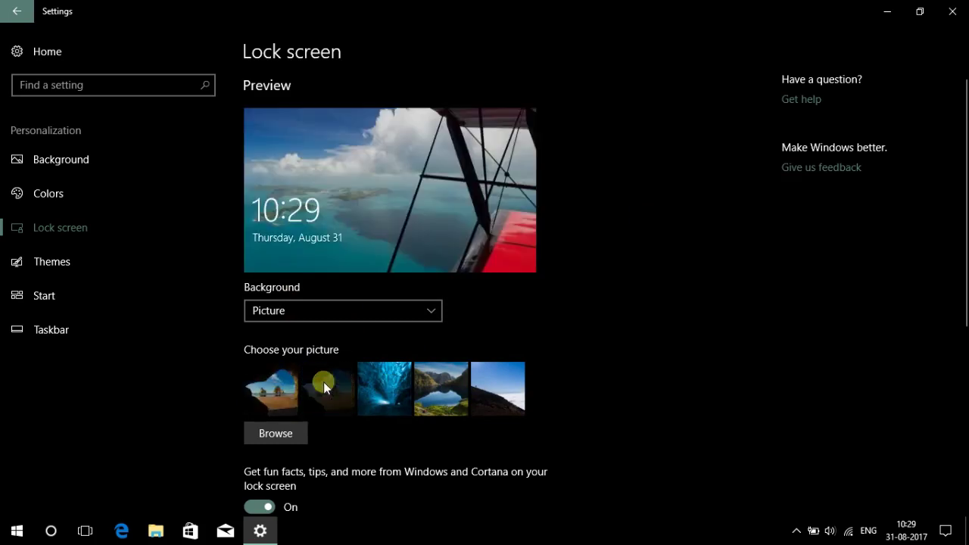
Step: Open the theme settings and look at the mouse cursor properties without changing them
left_click(120, 276)
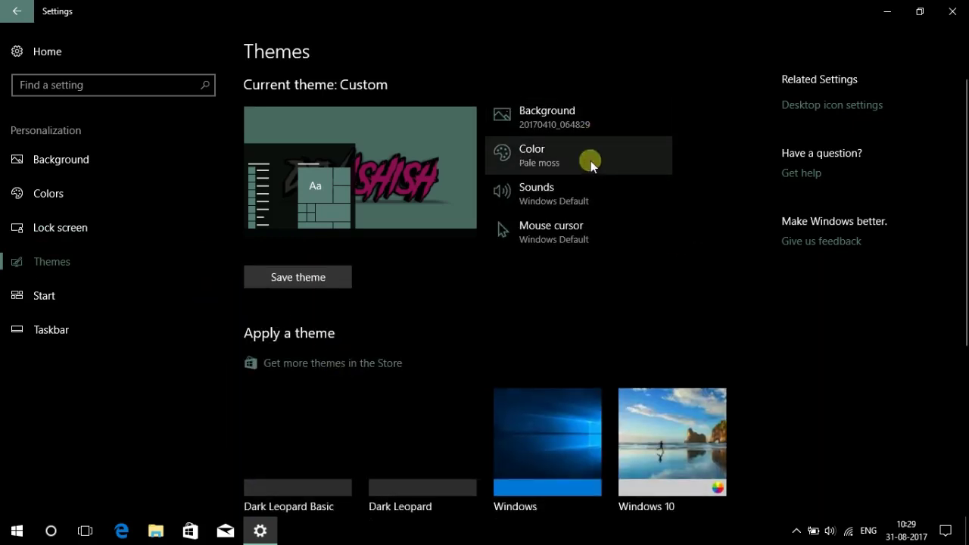
left_click(601, 236)
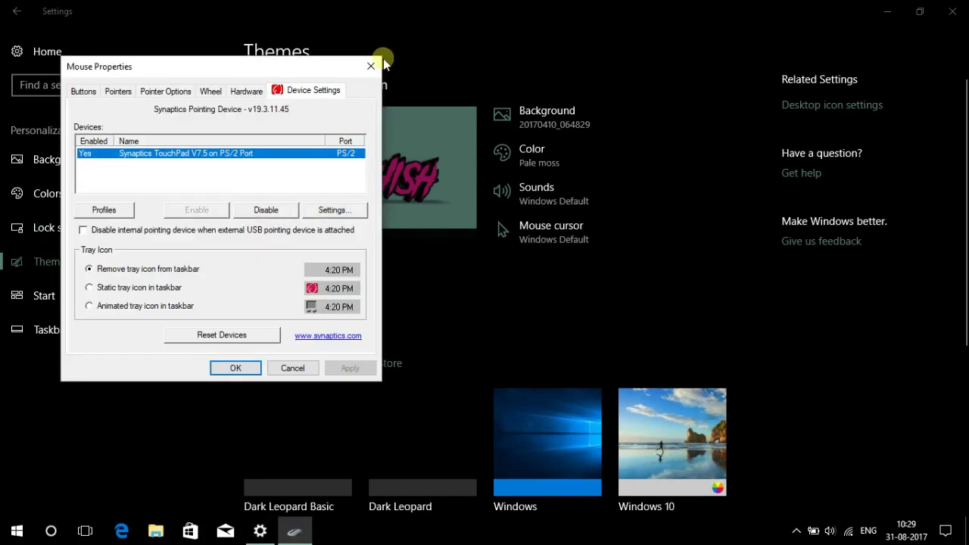
left_click(371, 67)
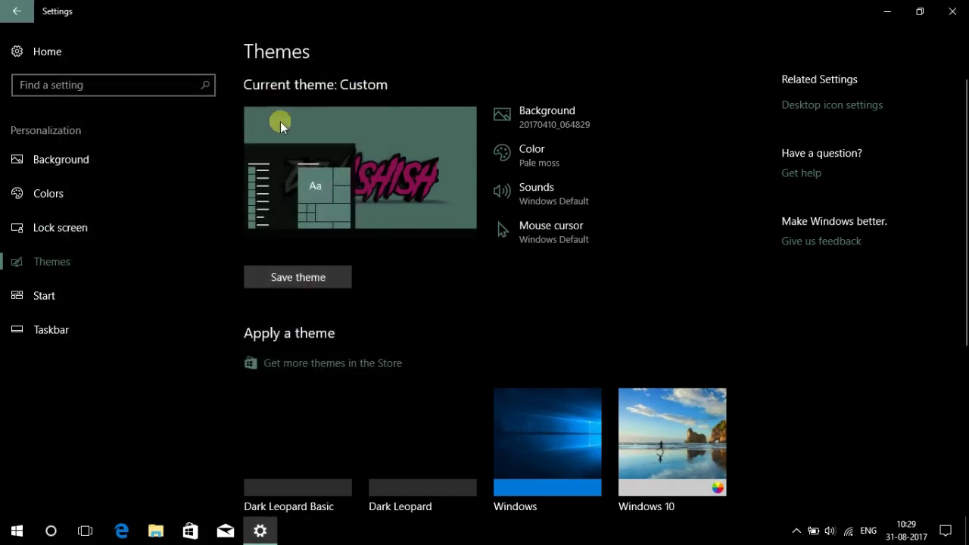
Step: Turn on full-screen Start in the Start settings and check the Start screen
left_click(80, 294)
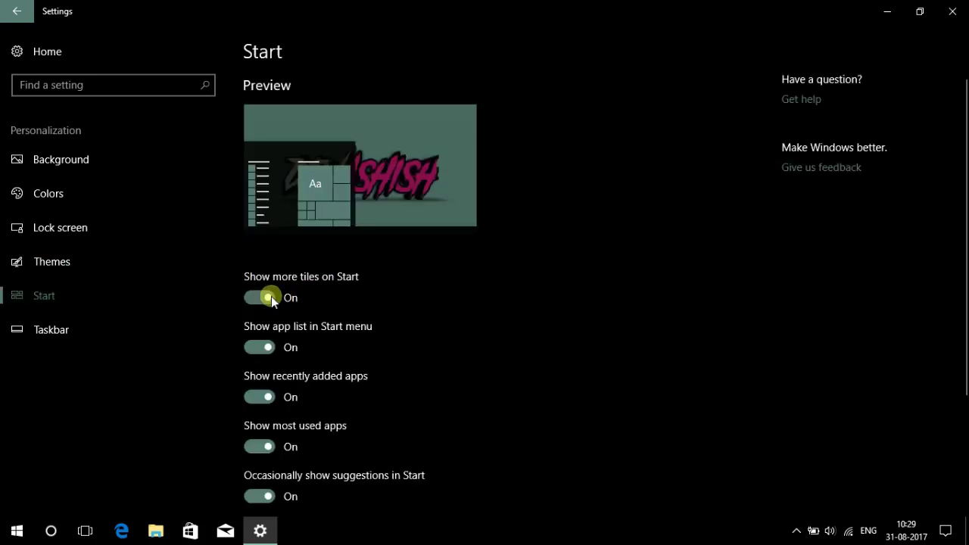
scroll(966, 341, "down", 3)
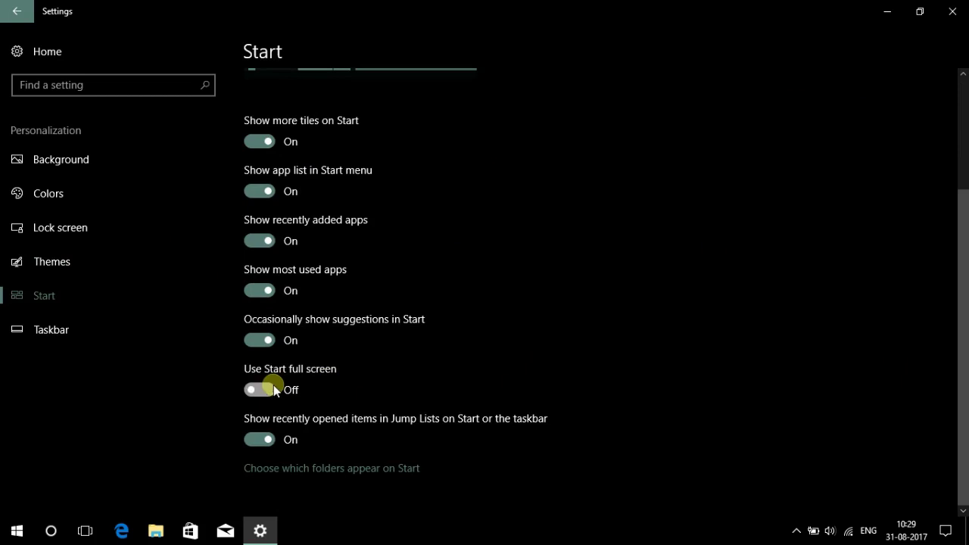
key("super")
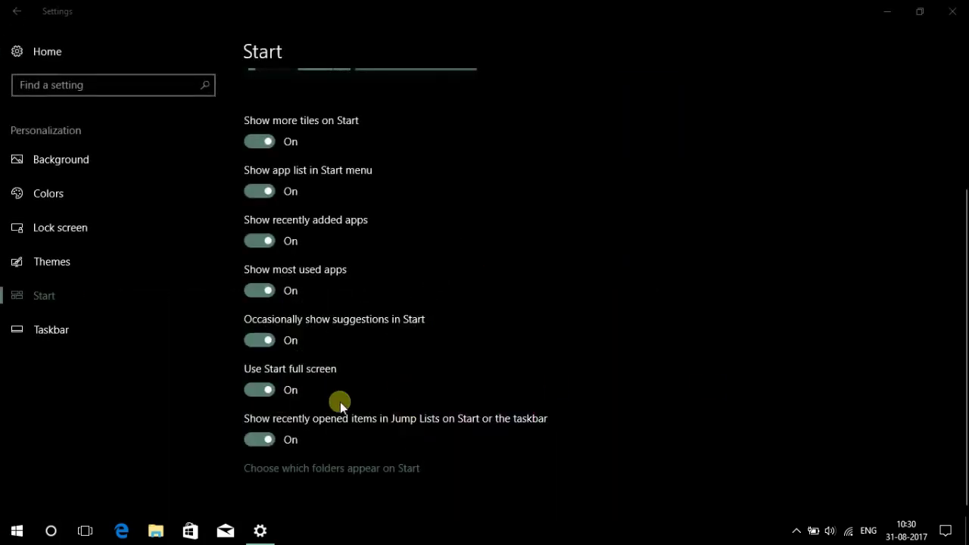
left_click_drag(962, 320, 965, 374)
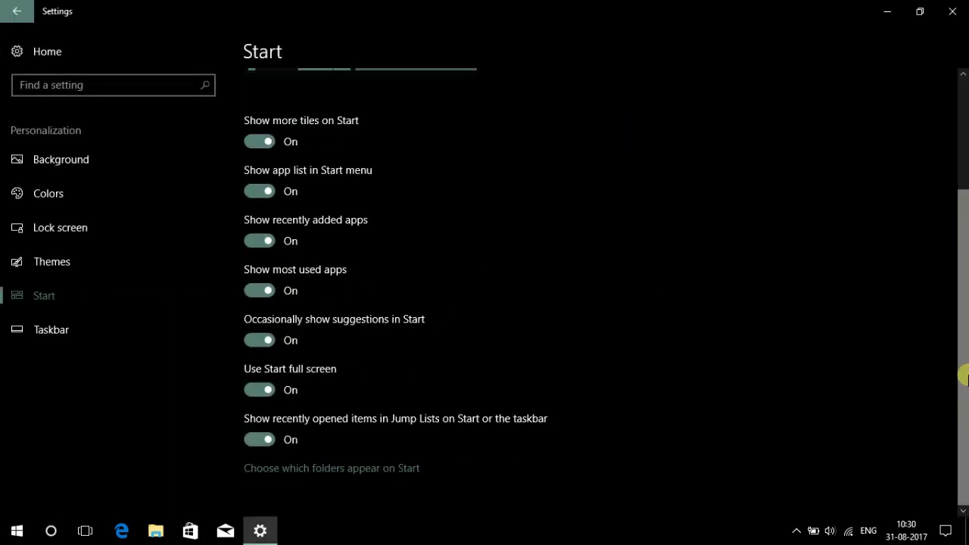
Step: Set the taskbar to hide automatically in desktop mode
left_click(68, 331)
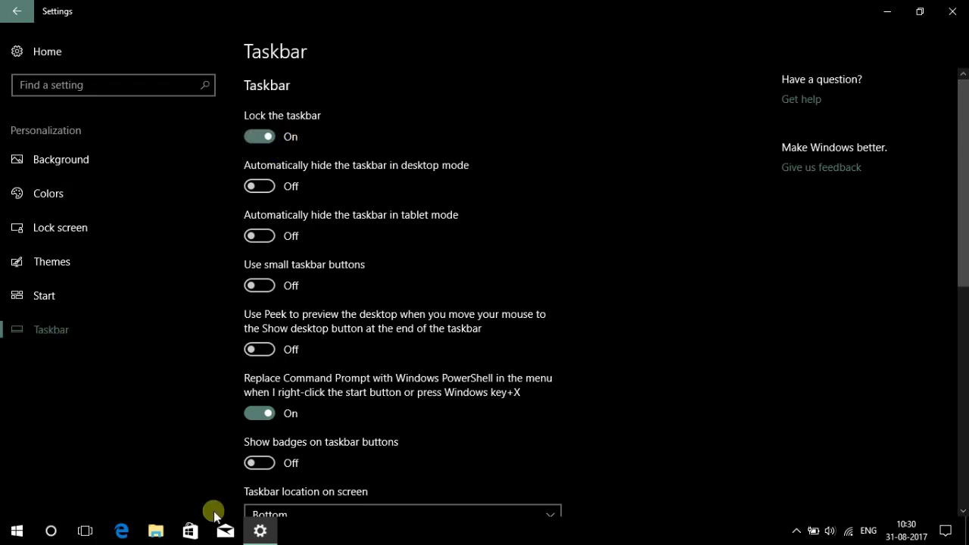
left_click(260, 186)
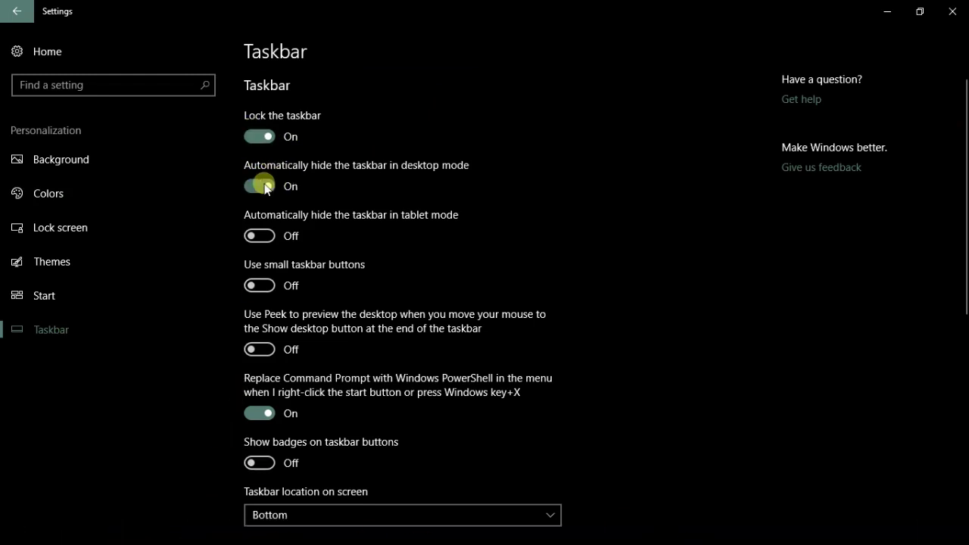
Step: Check on the desktop how the taskbar hides automatically and return to the taskbar settings
left_click(887, 10)
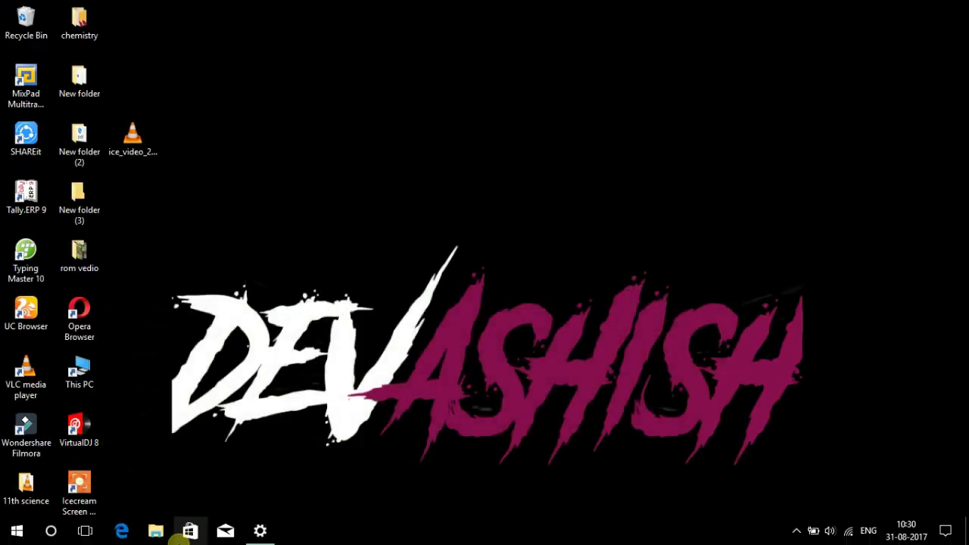
left_click(257, 535)
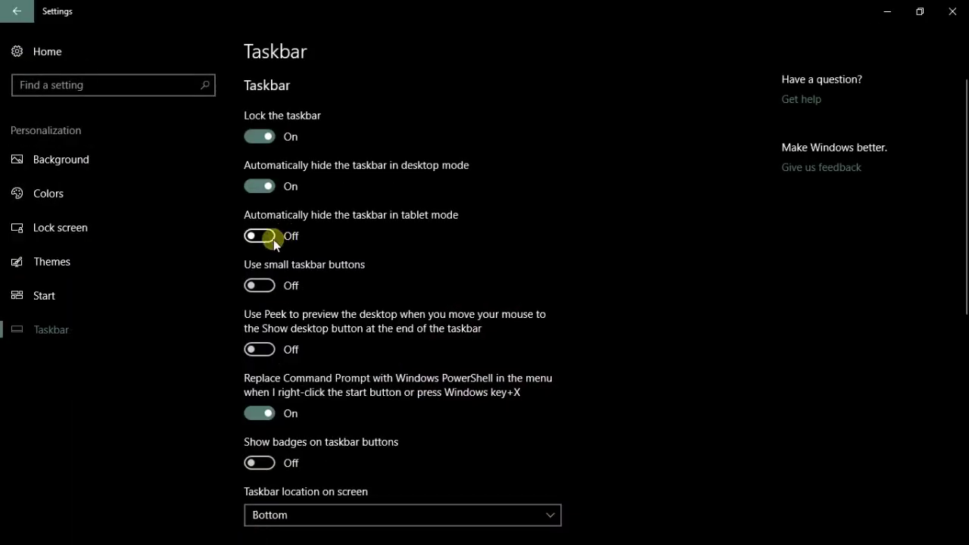
Step: Turn on small taskbar buttons, keep automatic hiding in desktop mode on, and check the taskbar on the desktop
left_click(269, 287)
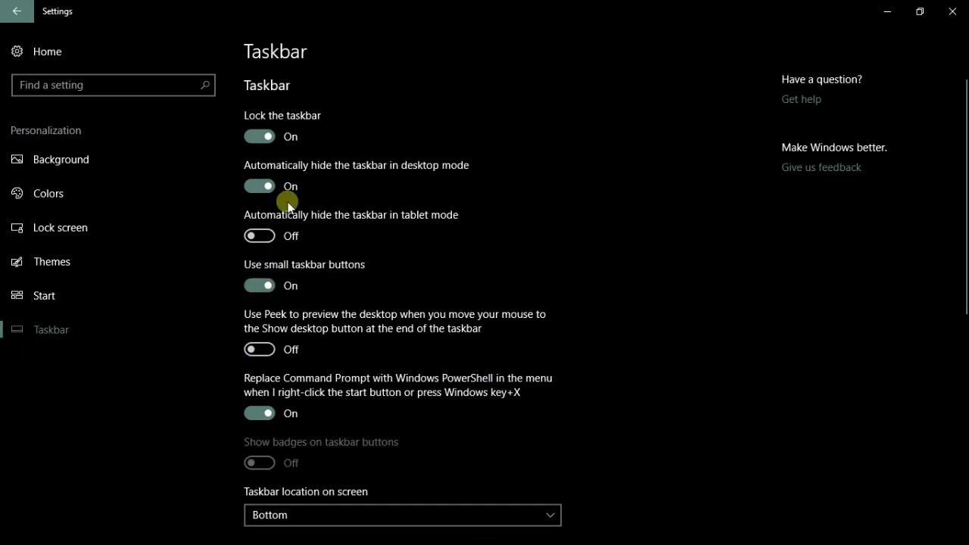
left_click(260, 187)
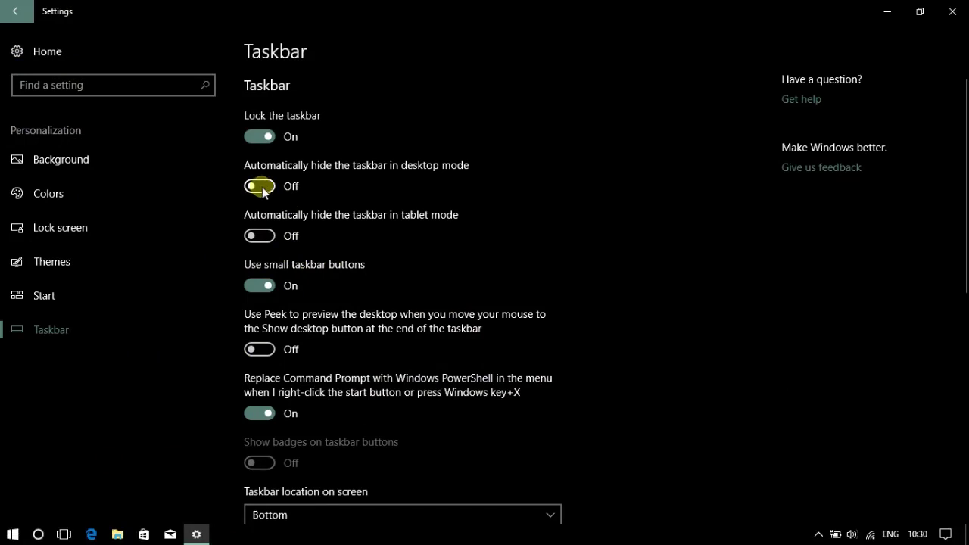
left_click(262, 187)
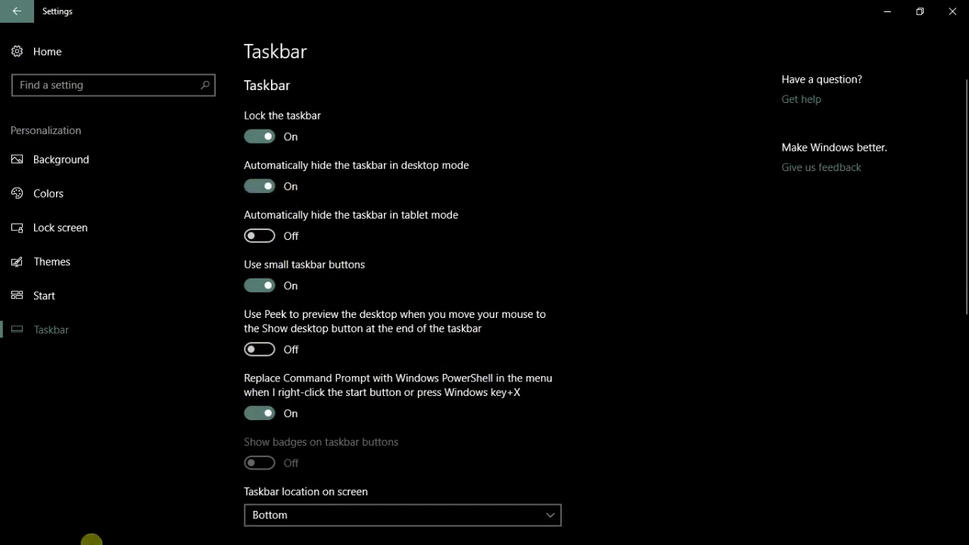
left_click(888, 12)
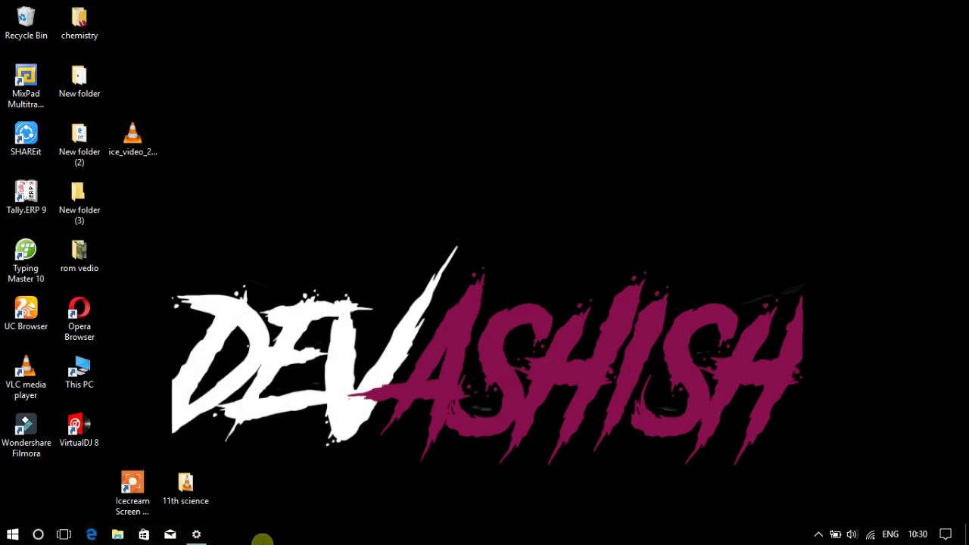
left_click(198, 535)
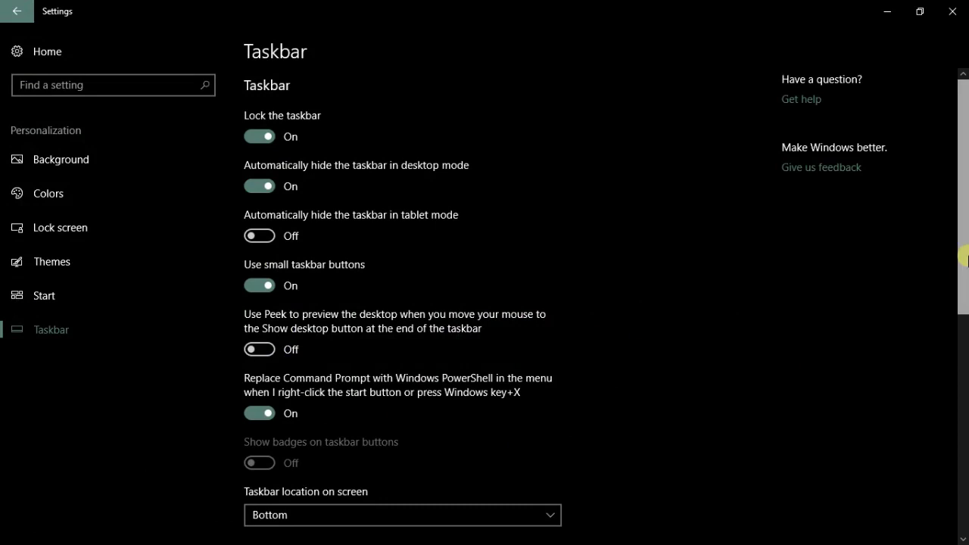
Step: Try the taskbar location on screen at Right and at Top
scroll(476, 282, "down", 2)
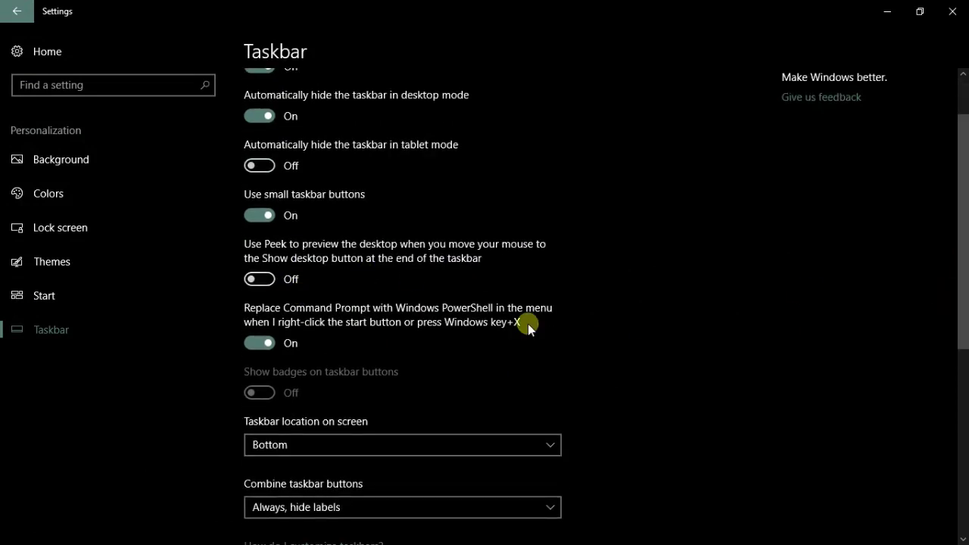
left_click_drag(960, 285, 958, 421)
left_click(465, 172)
left_click(464, 173)
left_click(464, 173)
left_click(452, 152)
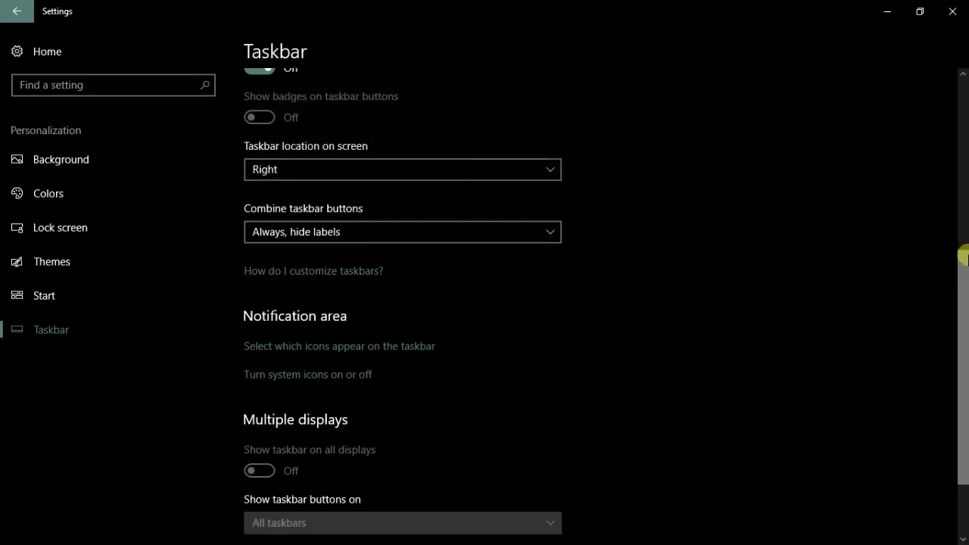
left_click(324, 177)
left_click(317, 150)
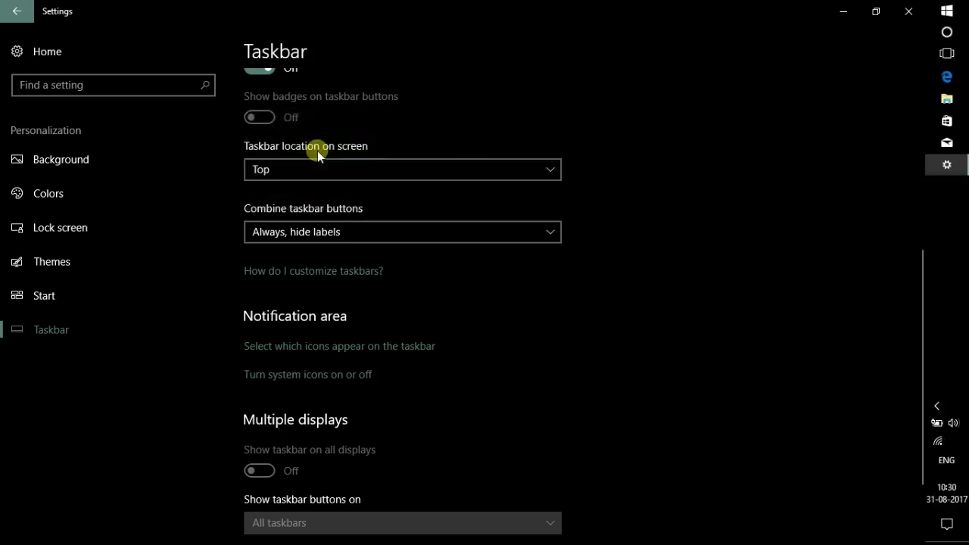
Step: Set the taskbar location on screen to Left and check the taskbar on the desktop
left_click(324, 161)
left_click(291, 151)
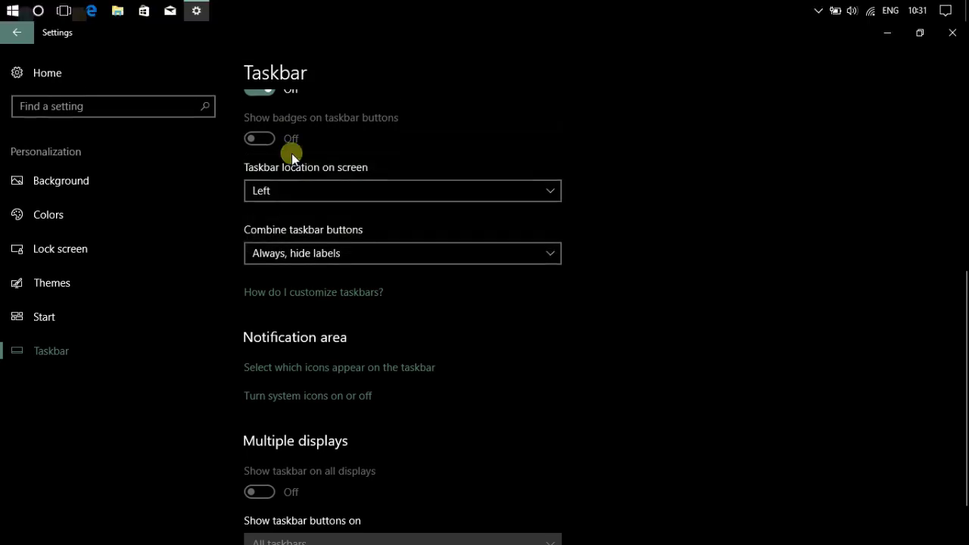
left_click(887, 10)
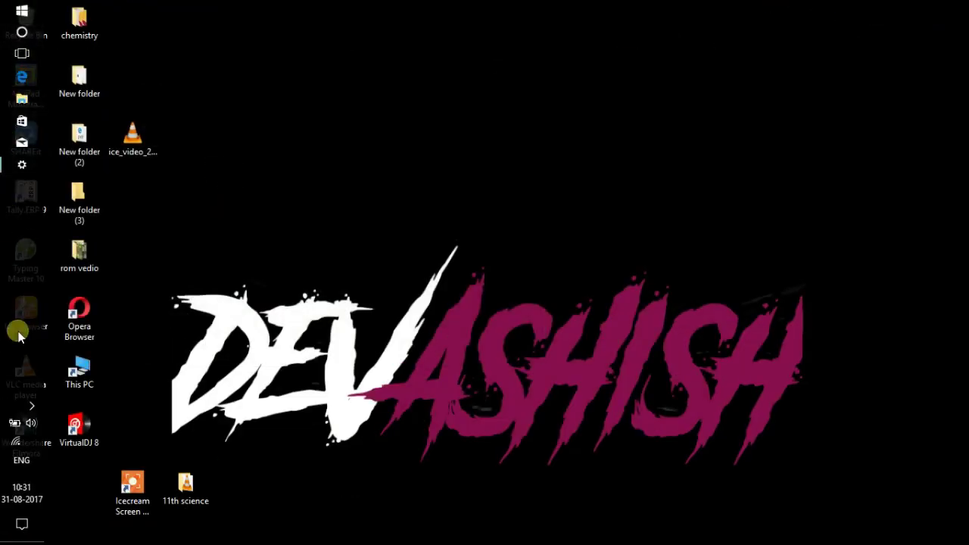
left_click(12, 165)
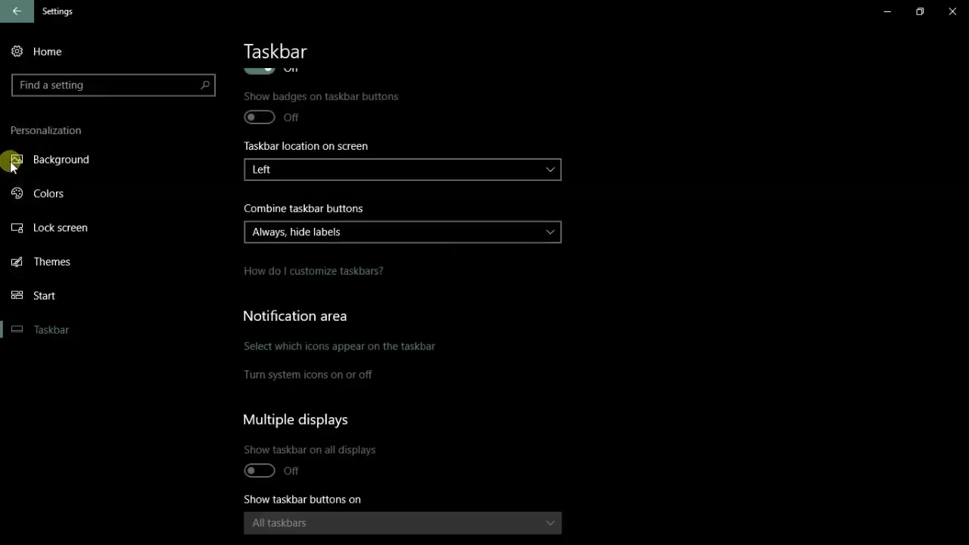
Step: Set the taskbar location to Bottom and combining of taskbar buttons to When taskbar is full, checking the taskbar on the desktop
left_click(376, 167)
left_click(358, 230)
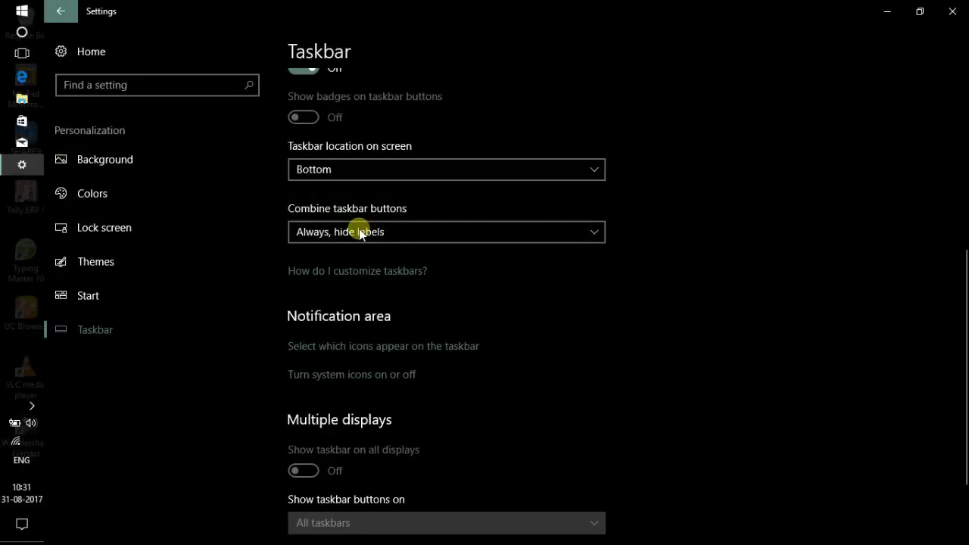
left_click(378, 233)
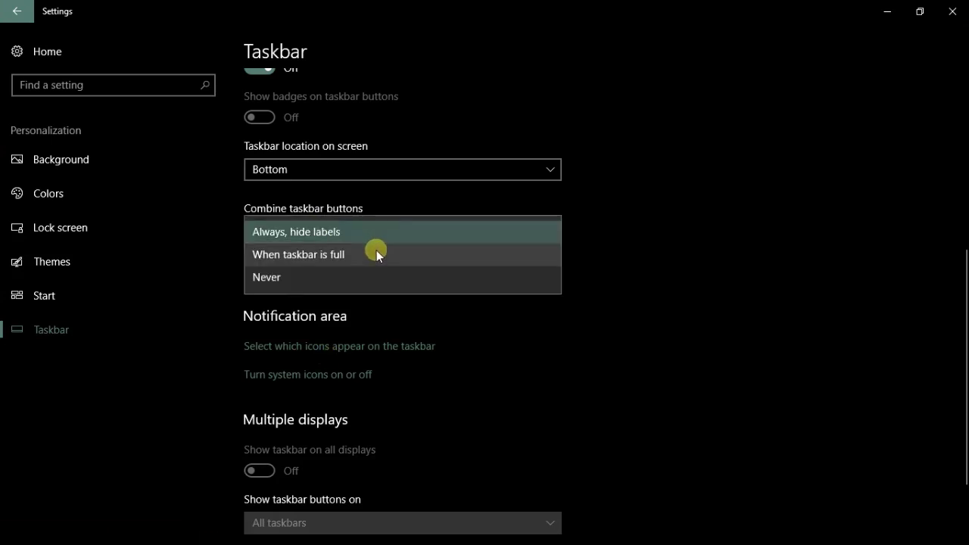
left_click(376, 252)
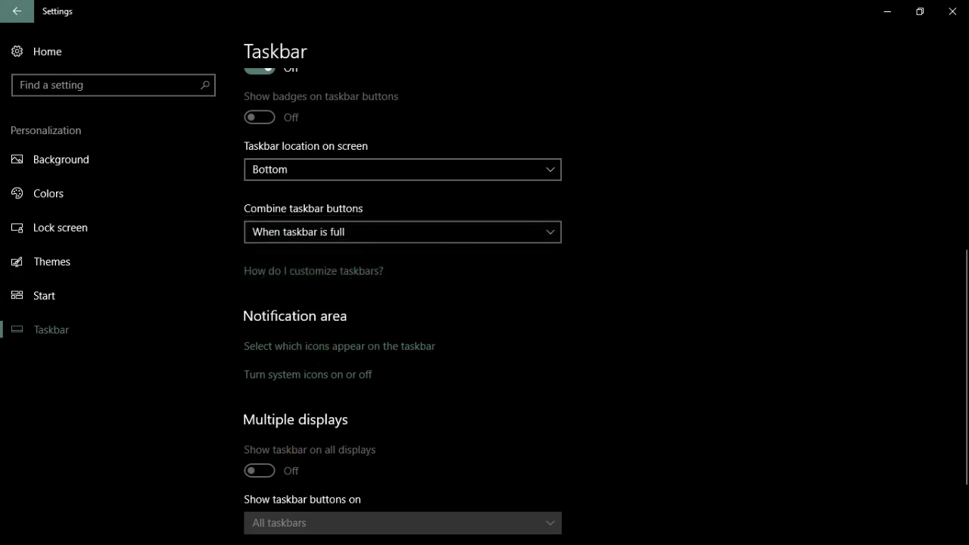
left_click(888, 11)
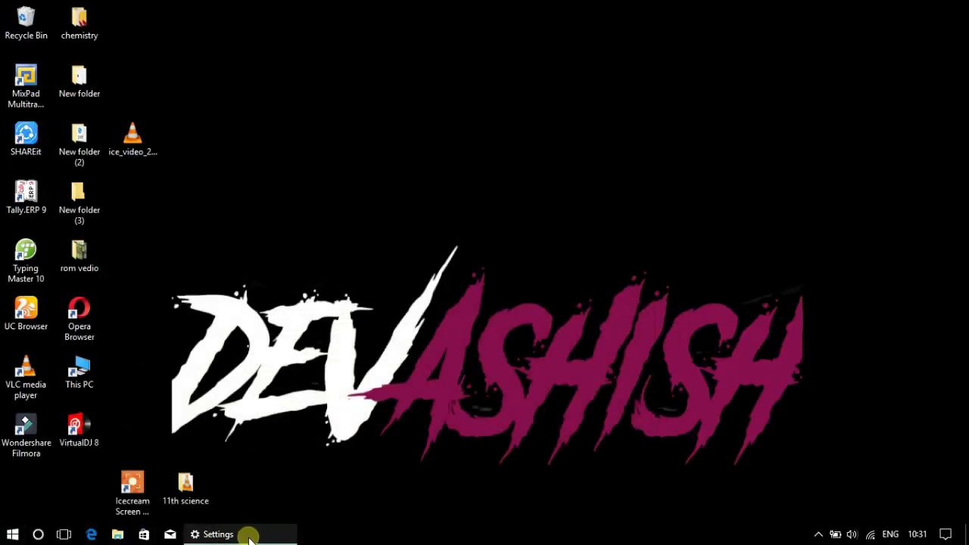
left_click(250, 536)
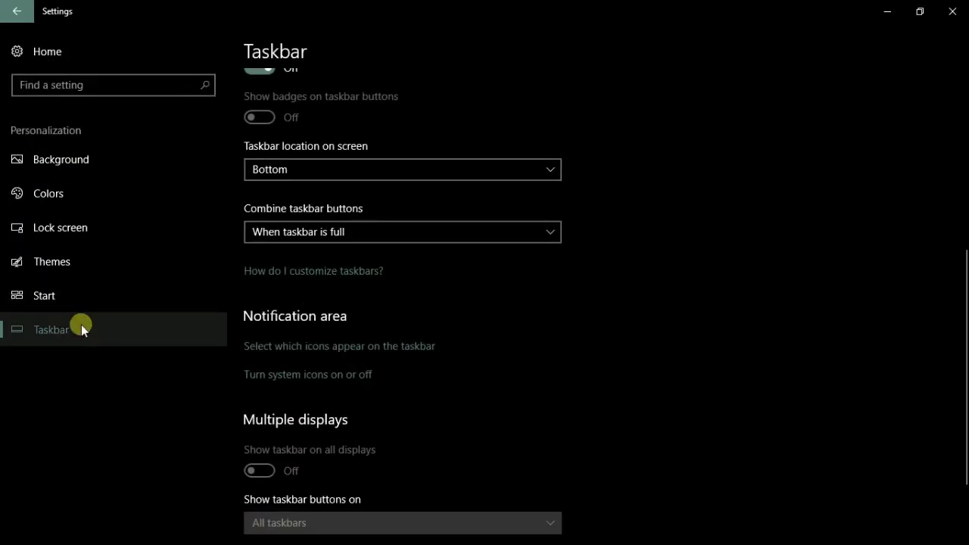
Step: Look through the rest of the taskbar settings and open the Background settings
scroll(962, 335, "down", 3)
scroll(965, 437, "up", 1)
left_click_drag(965, 437, 962, 217)
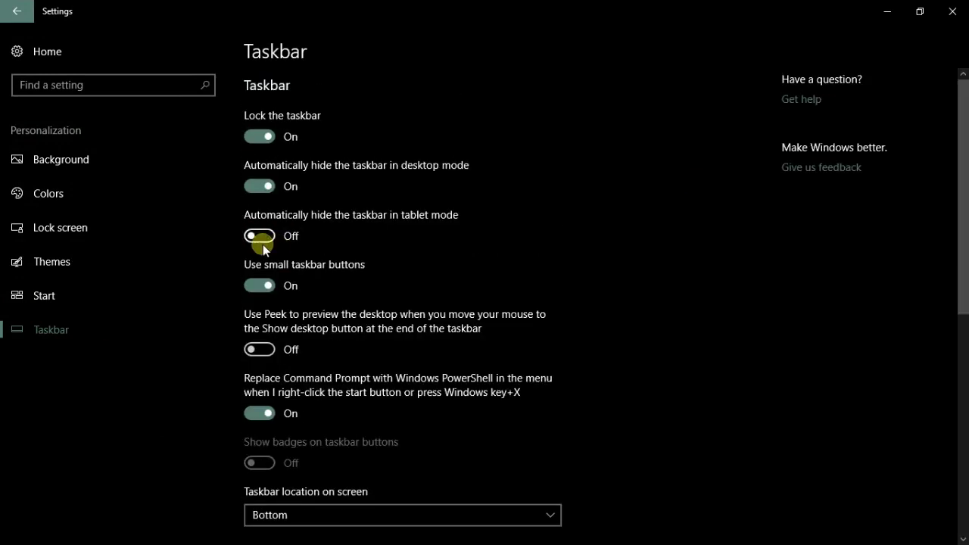
left_click(96, 174)
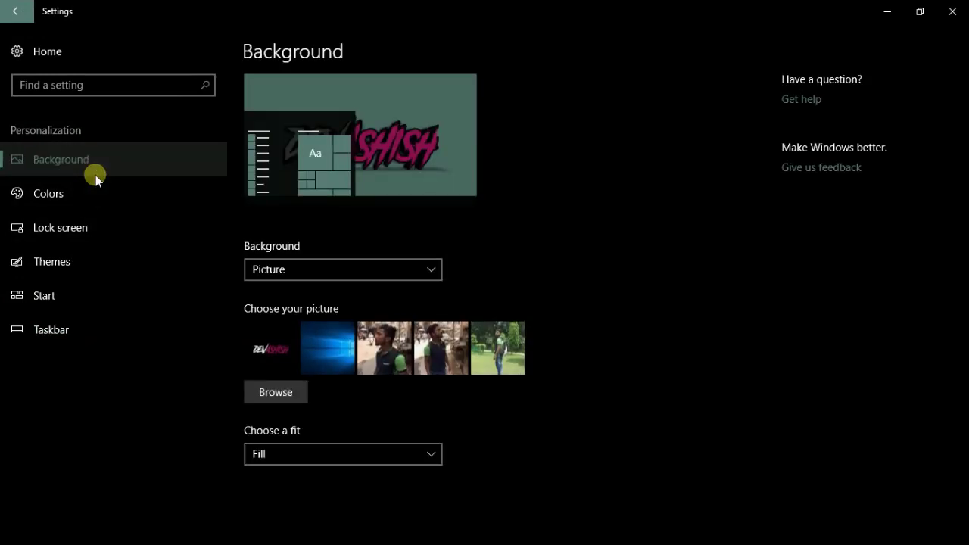